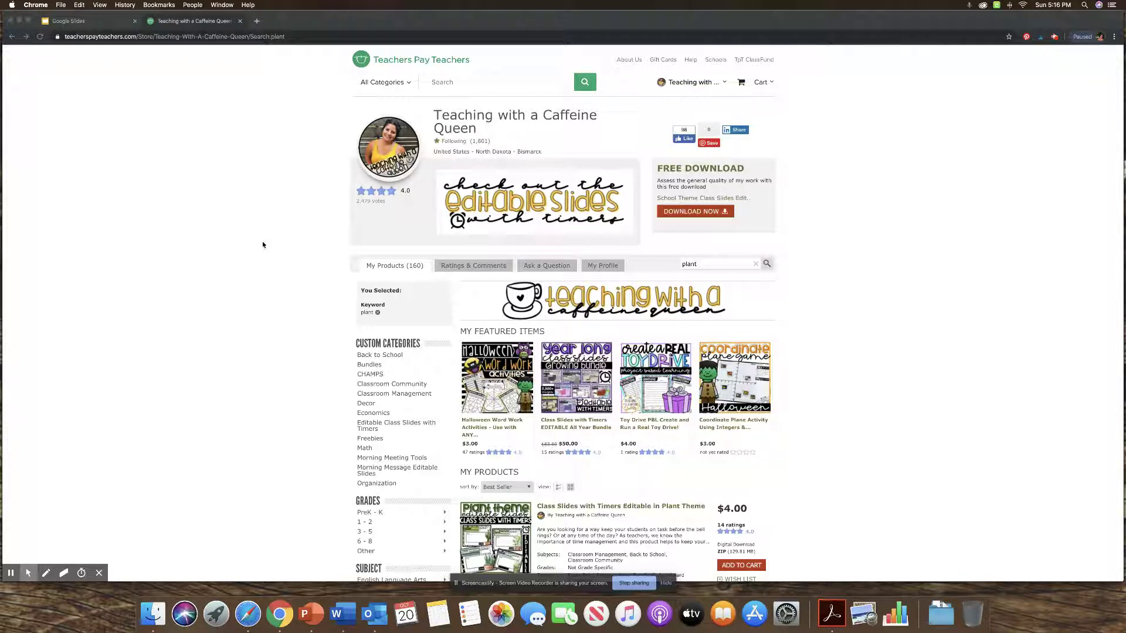
Step: Find the Class Slides with Timers Editable in Plant Theme product and download its zip file
scroll(262, 245, down, 3)
scroll(262, 245, down, 1)
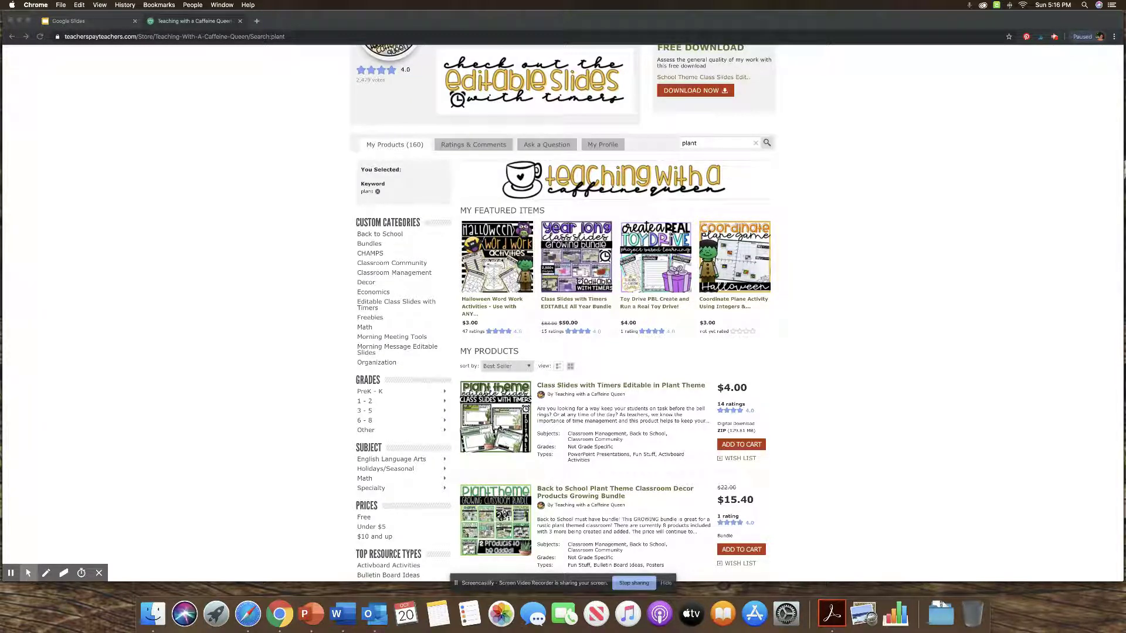
click(492, 413)
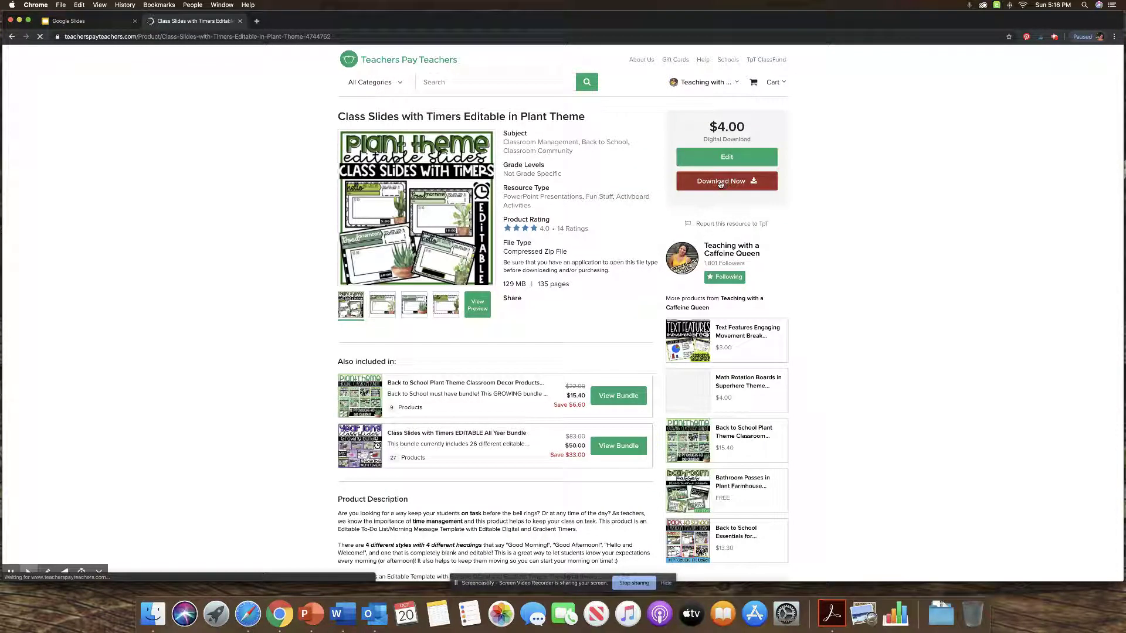
click(721, 182)
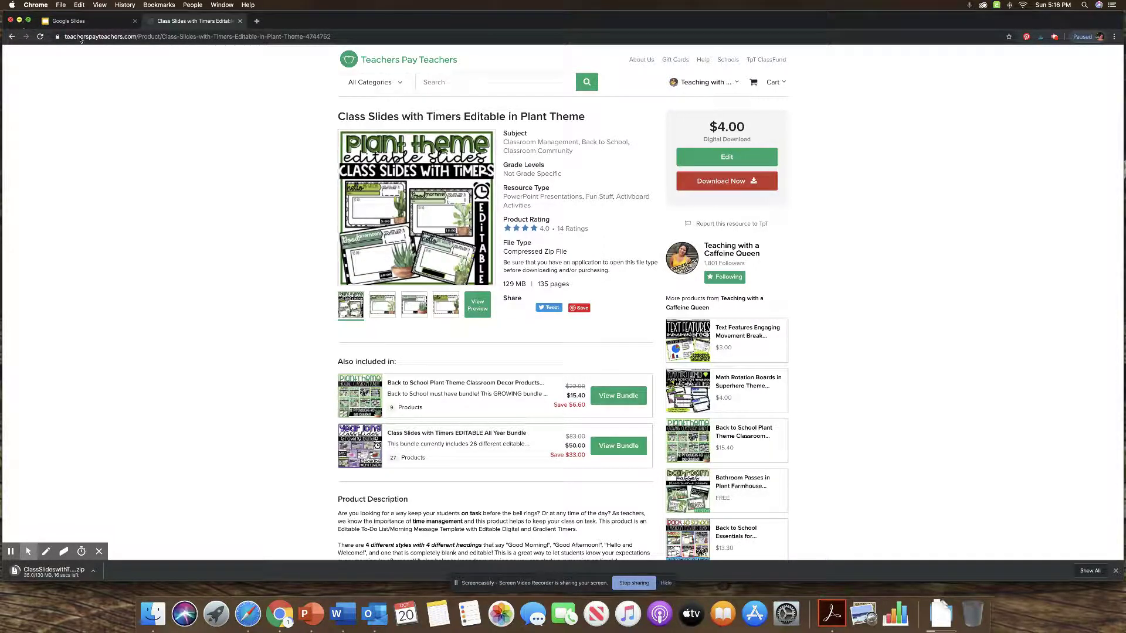
Step: Move the PlantThemeSlides folder from Downloads to the desktop and open NOTIMERS_PlantSlides.pptx from it
click(19, 20)
click(925, 613)
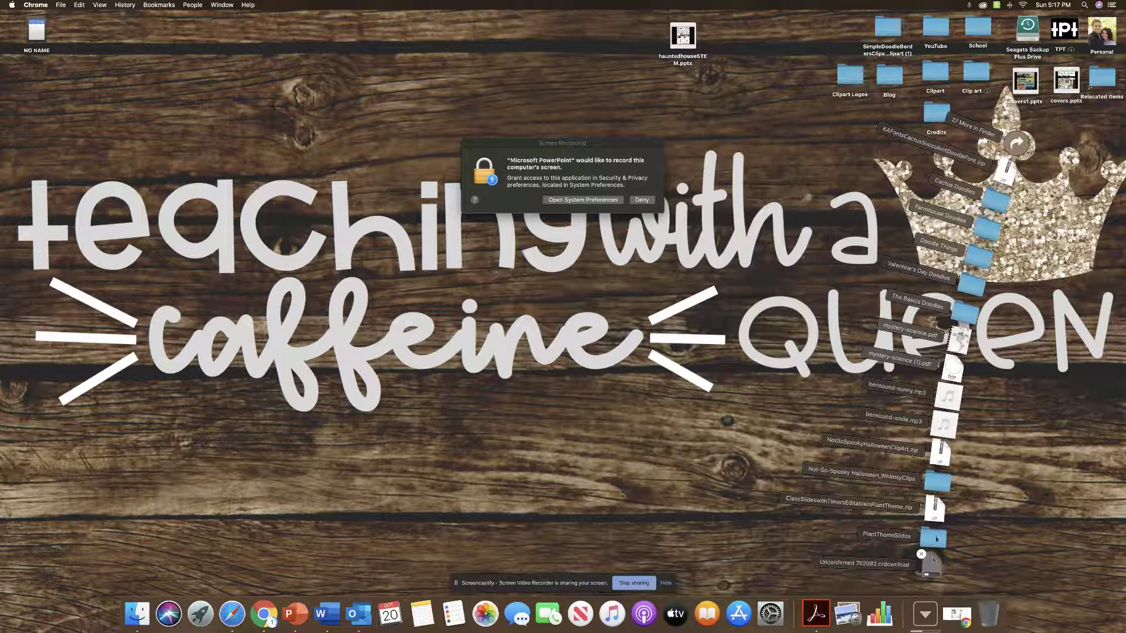
drag(936, 538, 668, 391)
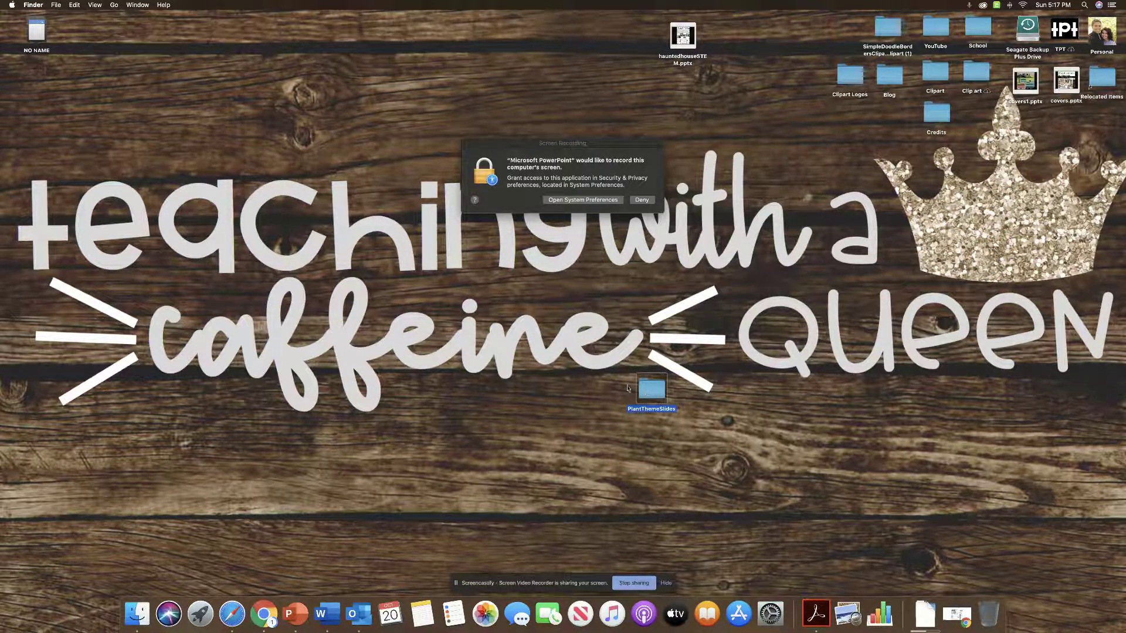
double_click(657, 395)
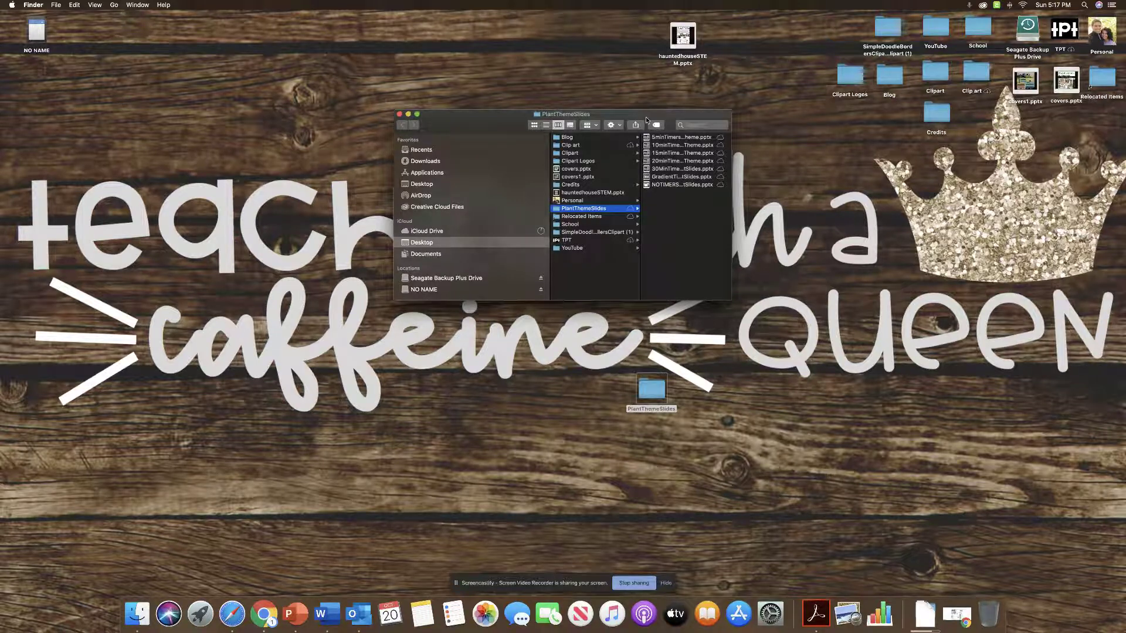
drag(646, 120, 805, 98)
double_click(825, 164)
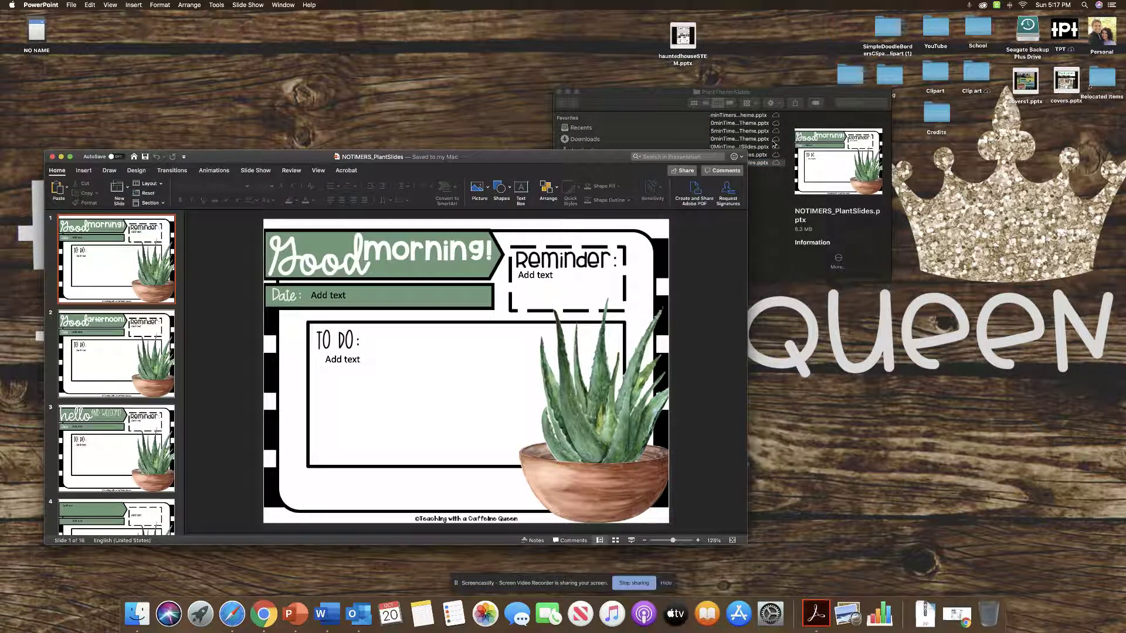
Step: Open 20minTimers_PlantTheme, delete its 20:00 timer video, and close it without saving
double_click(758, 139)
click(521, 502)
key(BackSpace)
click(62, 167)
click(375, 219)
Step: Arrange the NOTIMERS_PlantSlides and PlantThemeSlides folder windows, then switch back to the browser
drag(355, 158, 372, 98)
scroll(118, 275, down, 20)
scroll(118, 274, up, 20)
click(781, 232)
scroll(770, 151, left, 3)
key(super+Tab)
Step: Create a blank presentation and upload NOTIMERS_PlantSlides.pptx through File > Import slides
click(85, 22)
click(338, 128)
click(39, 66)
click(58, 132)
click(408, 199)
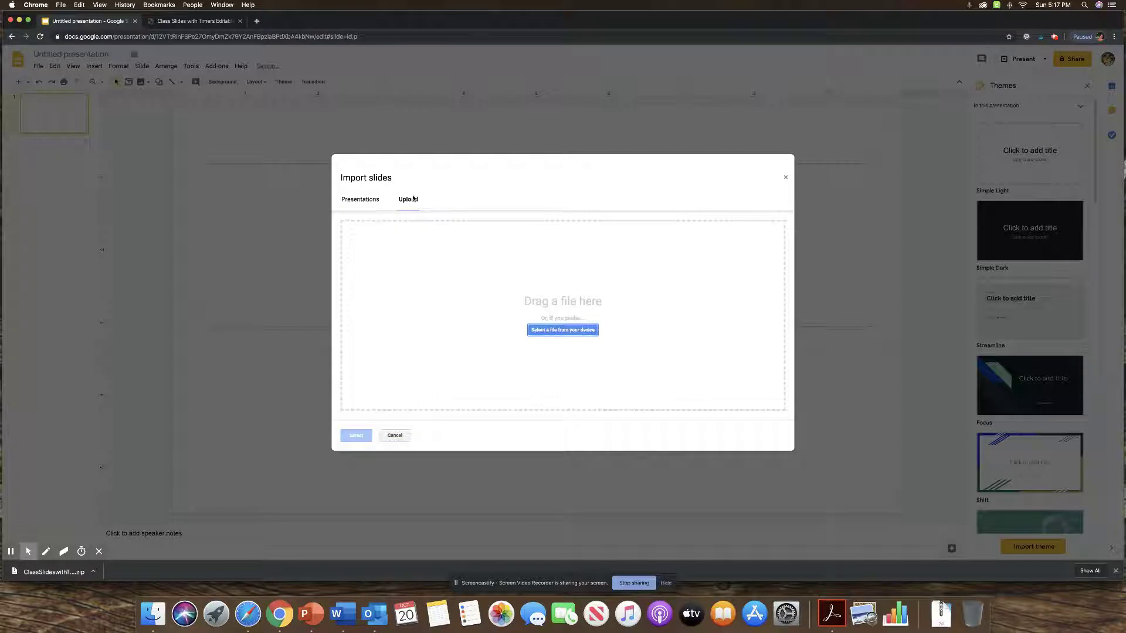
click(576, 332)
click(487, 137)
click(568, 114)
click(723, 239)
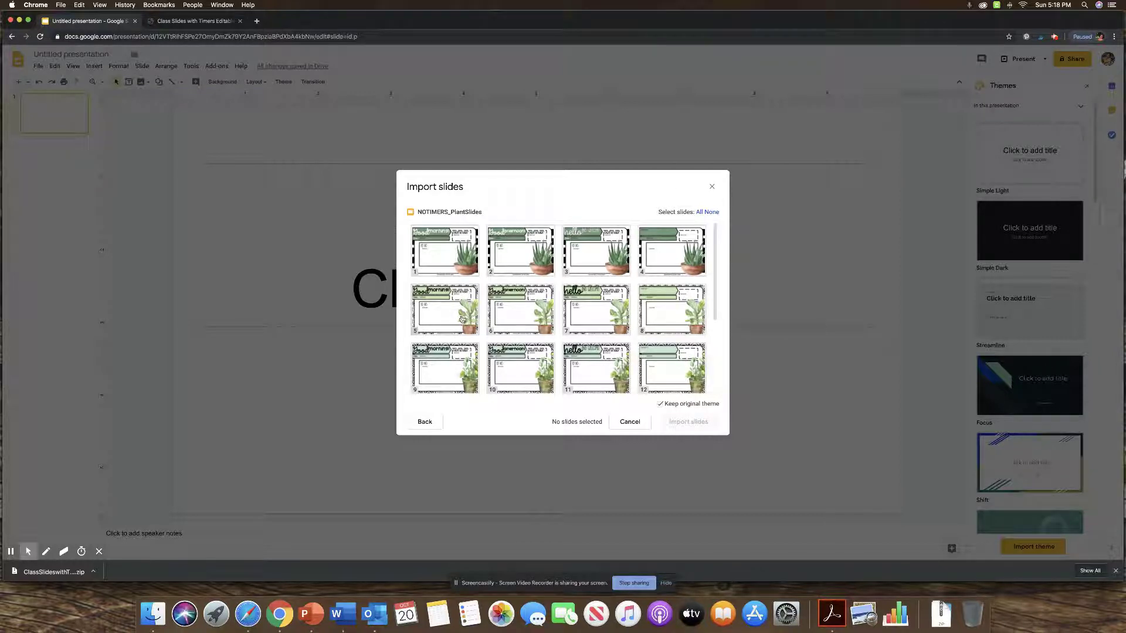
Step: Select all 18 plant-theme slides and import them into the blank presentation
click(446, 263)
click(503, 253)
click(604, 260)
click(665, 276)
click(469, 311)
click(668, 311)
scroll(590, 282, down, 2)
click(590, 244)
scroll(590, 244, up, 1)
click(445, 313)
click(502, 314)
click(592, 312)
click(656, 311)
click(455, 370)
click(517, 369)
click(594, 370)
click(658, 369)
scroll(578, 343, down, 2)
click(445, 363)
click(520, 363)
click(694, 423)
Step: Delete the blank title slide, close Themes, and open NOTIMERS_PlantSlides from Slides home
key(Delete)
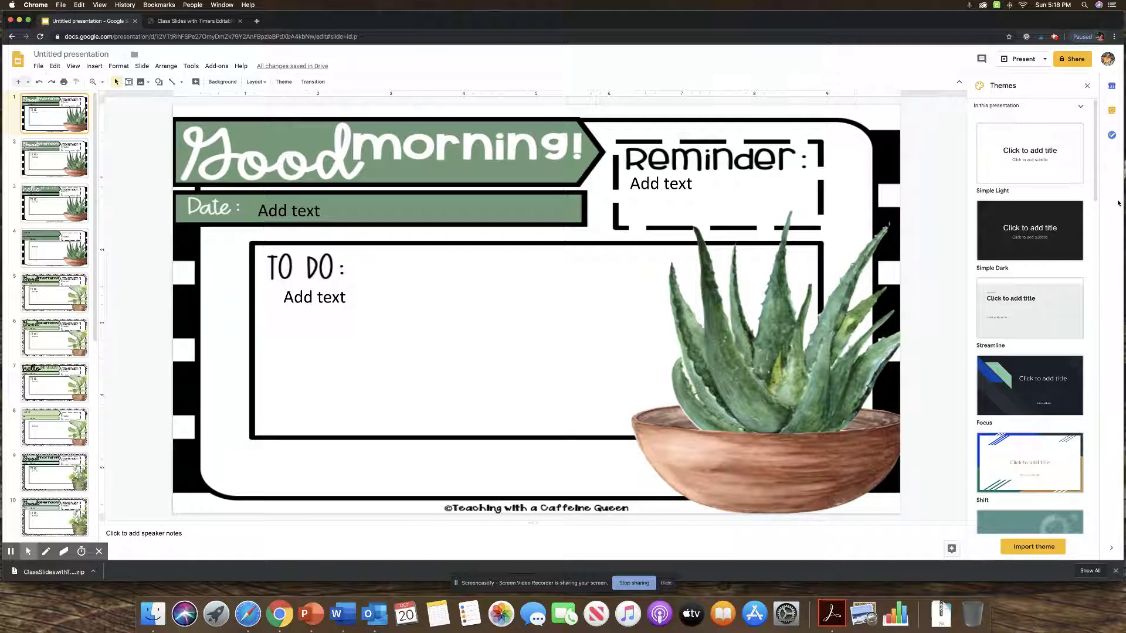
click(1088, 88)
click(17, 59)
click(427, 244)
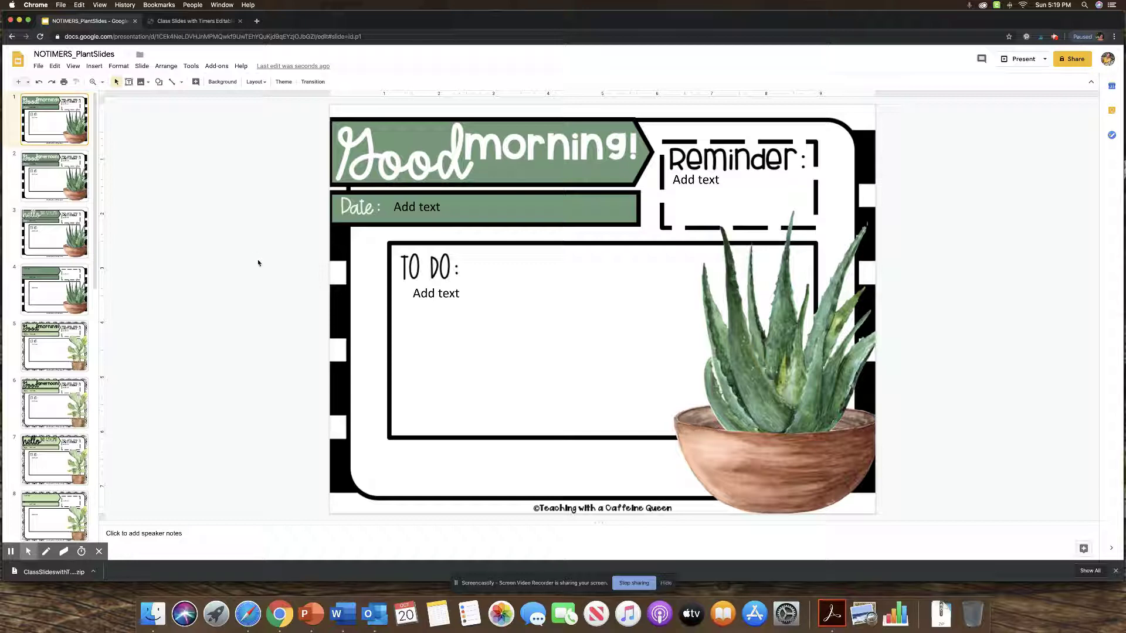
Step: Insert the '50 Minute Countdown Timer with Alarm' YouTube video found by searching '50 min timer'
click(94, 67)
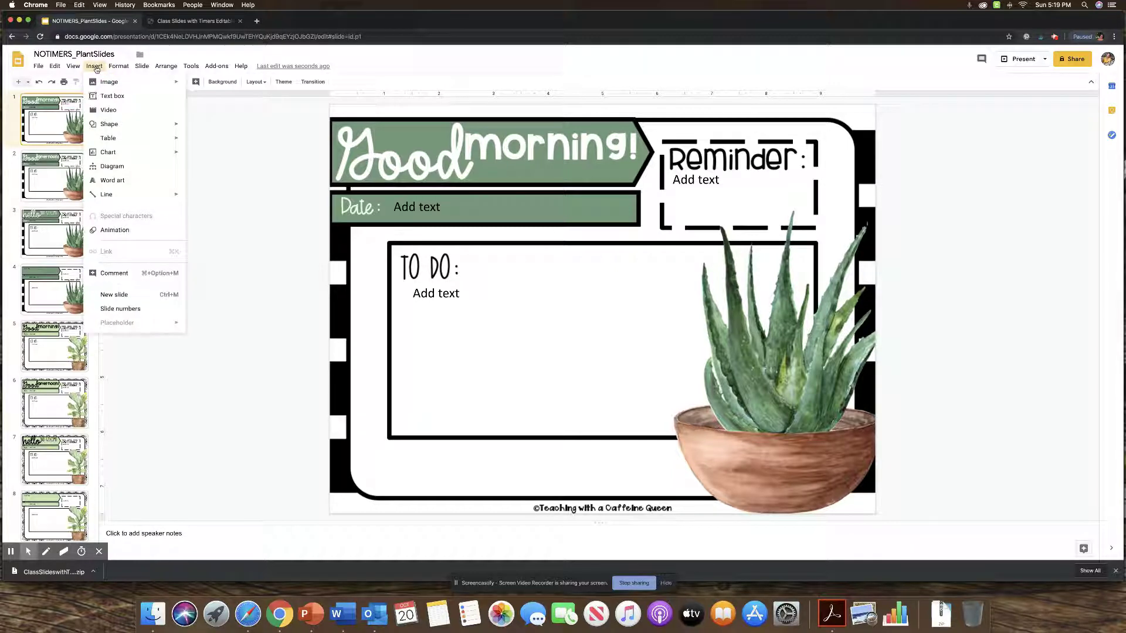
click(109, 110)
click(399, 226)
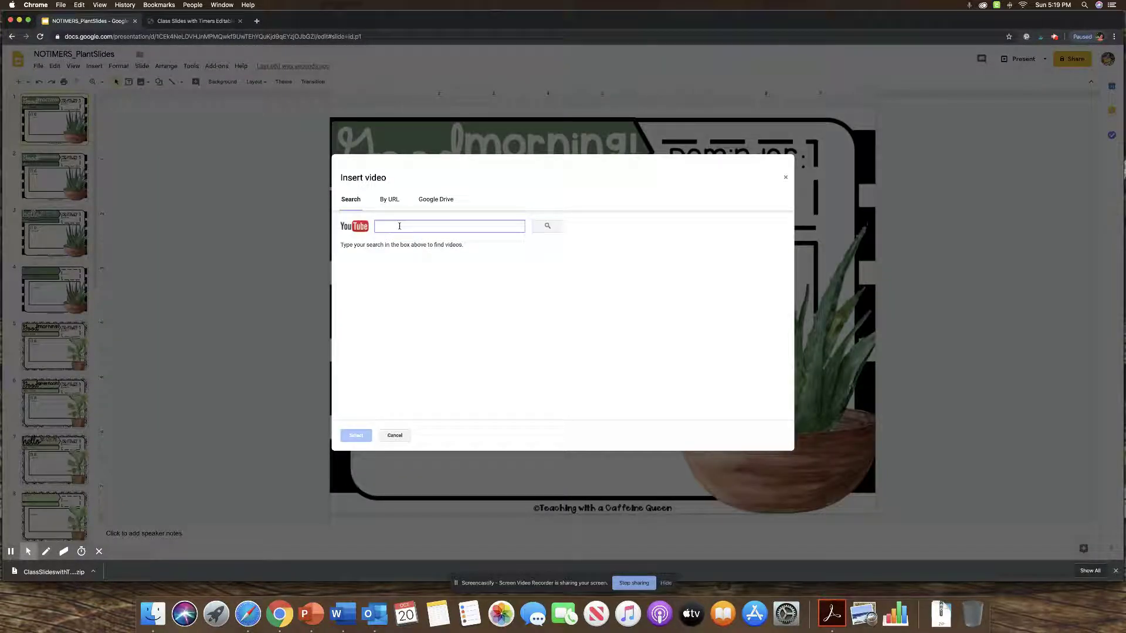
text(50 min timer)
key(Return)
scroll(402, 286, down, 5)
scroll(411, 323, down, 4)
scroll(411, 324, up, 9)
click(398, 269)
click(356, 436)
Step: Shrink the timer video and place it at the bottom of the TO DO box
drag(469, 404, 636, 370)
drag(516, 318, 632, 375)
drag(694, 417, 606, 435)
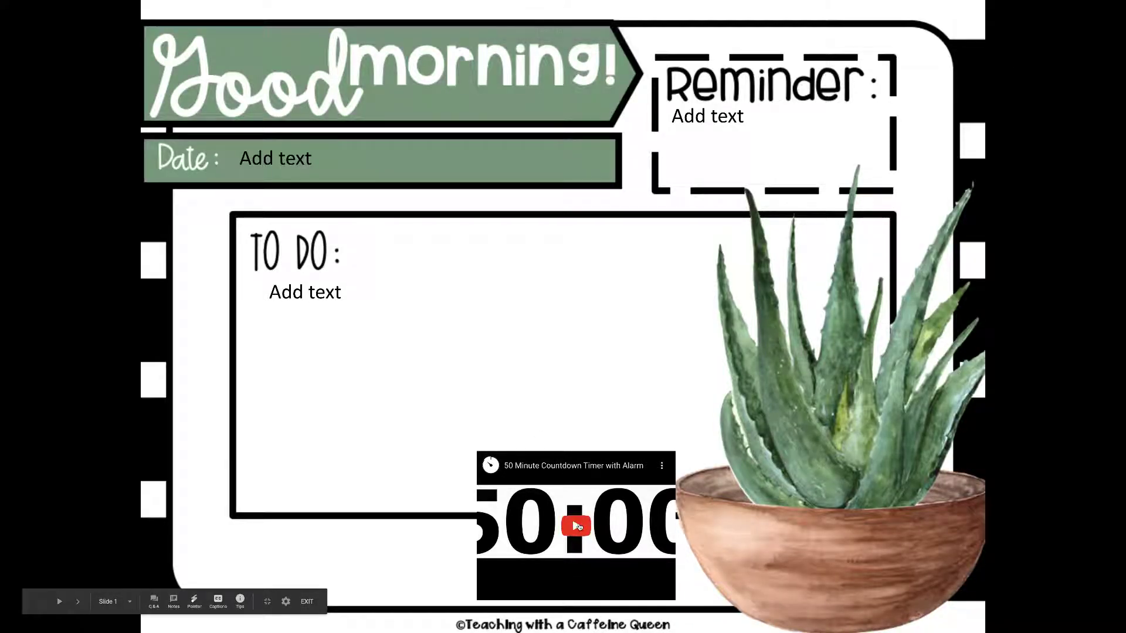
Step: Play the 50-minute countdown in the slideshow, step to the next slide and back, and restart it
click(576, 526)
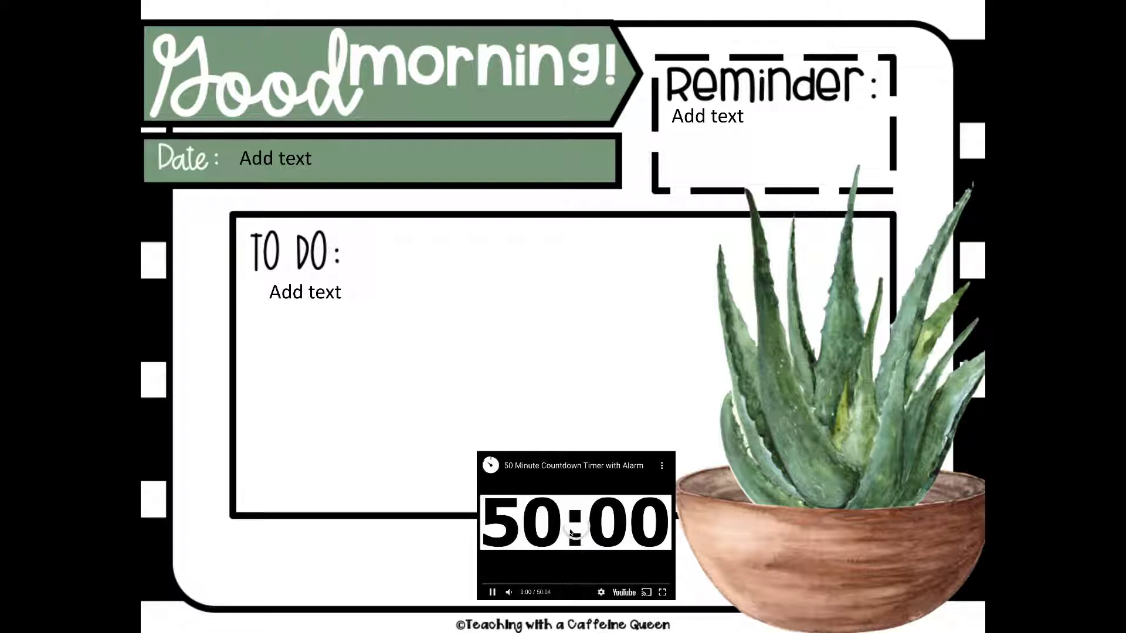
key(Right)
key(Right)
key(Left)
key(Left)
click(528, 568)
right_click(558, 508)
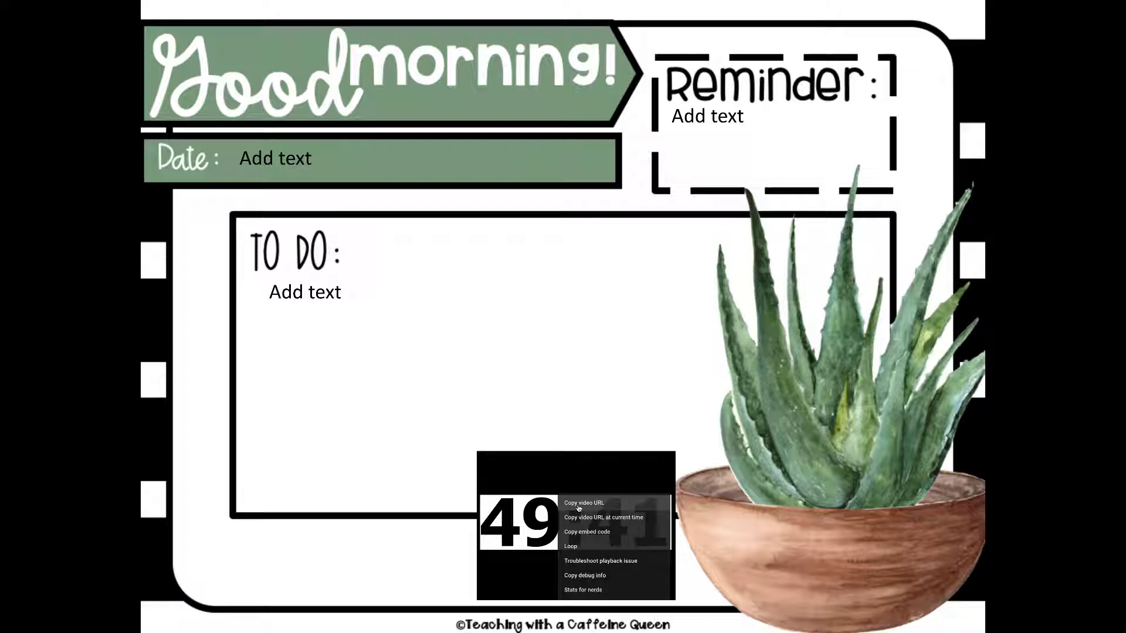
click(578, 508)
Step: Exit the slideshow and bring the PowerPoint window forward beside the minimized browser
key(Escape)
click(19, 21)
drag(291, 96, 389, 96)
Step: Insert the YouTube timer as an Online Movie from its pasted link, shrunk to the slide's bottom-middle
click(199, 110)
click(739, 128)
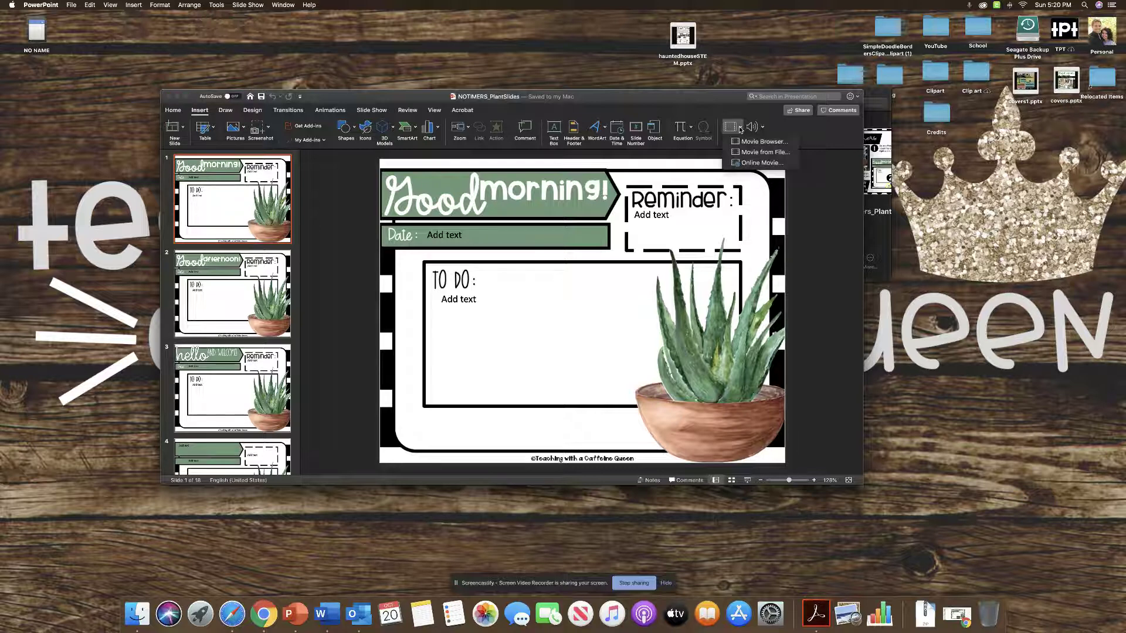
click(744, 162)
right_click(449, 128)
click(464, 149)
click(602, 156)
drag(496, 368, 549, 423)
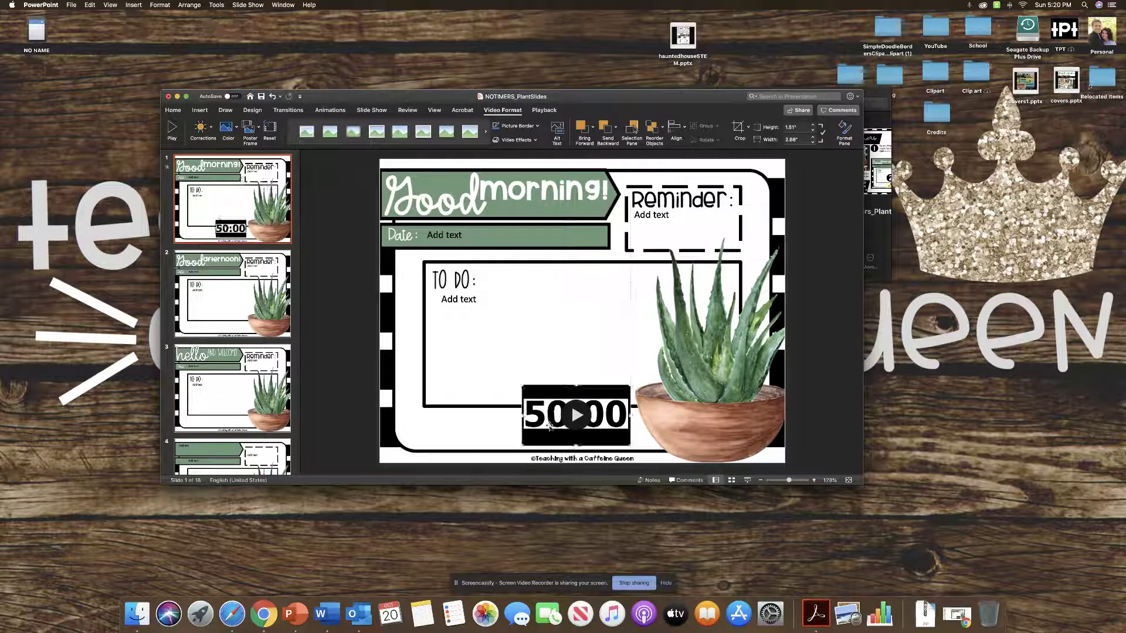
Step: Run the PowerPoint slide show with the timer counting down, then exit and bring the PlantThemeSlides folder forward
key(super+shift+Return)
click(545, 528)
click(547, 534)
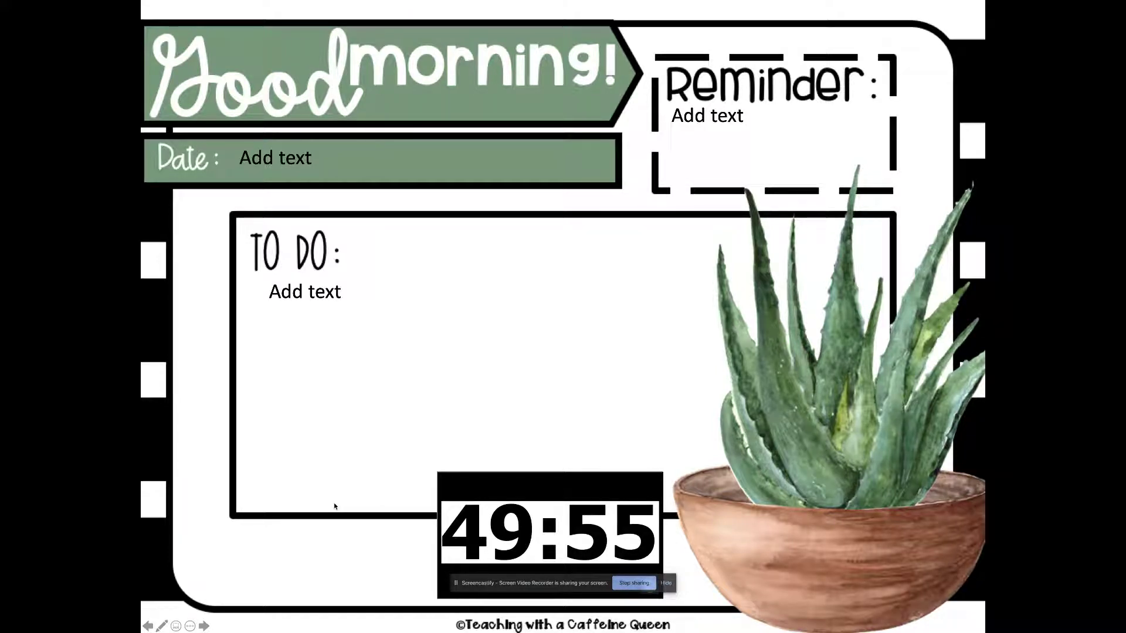
click(369, 301)
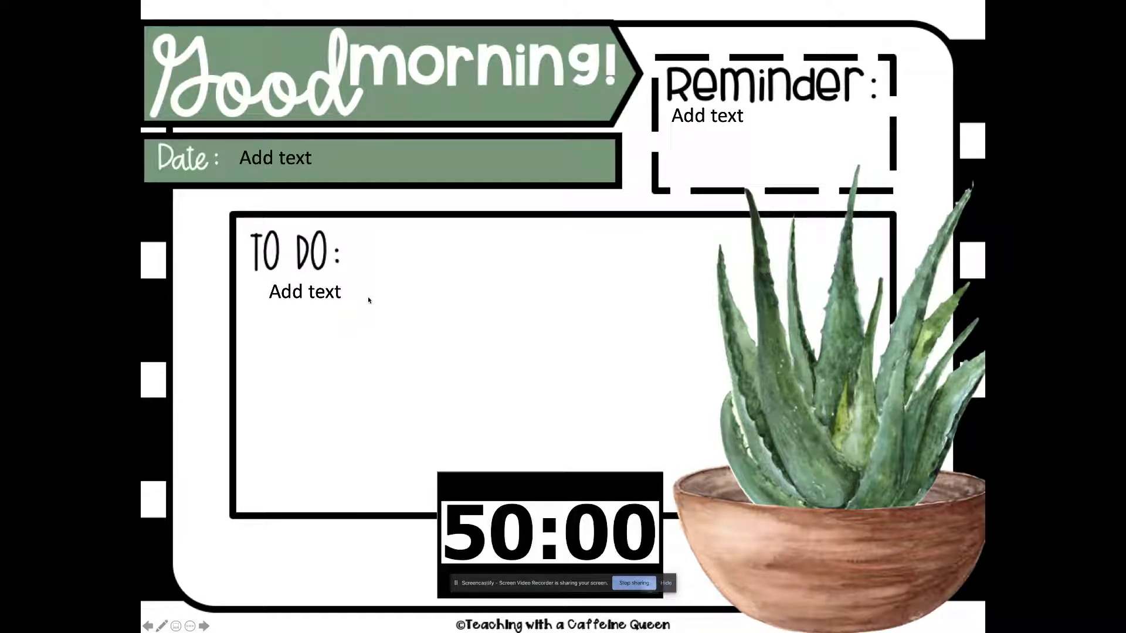
click(335, 10)
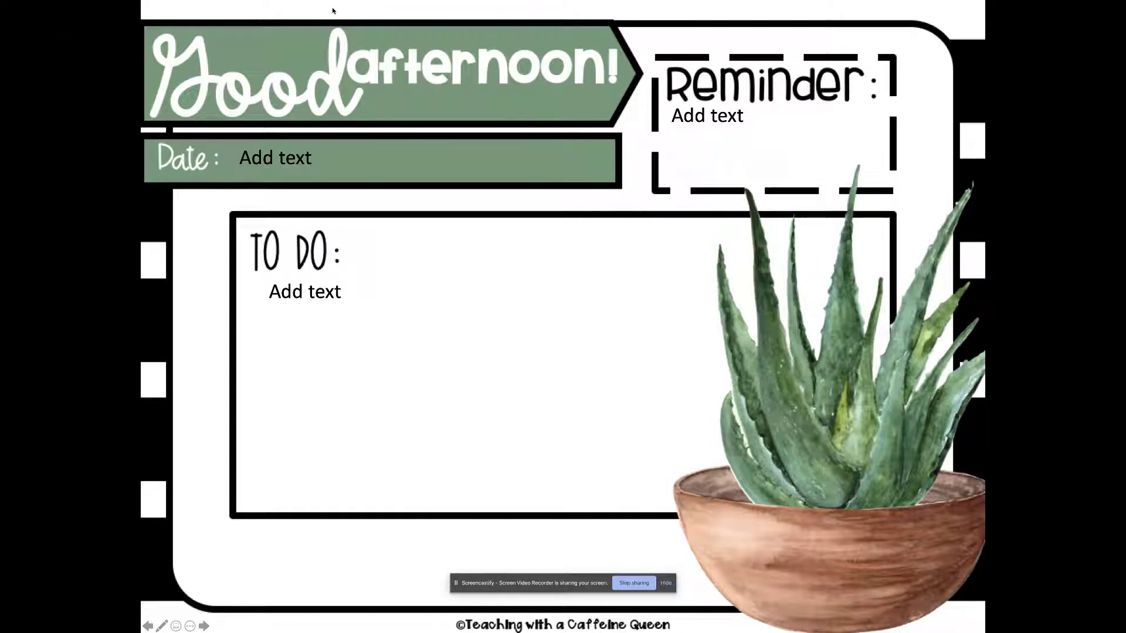
key(Escape)
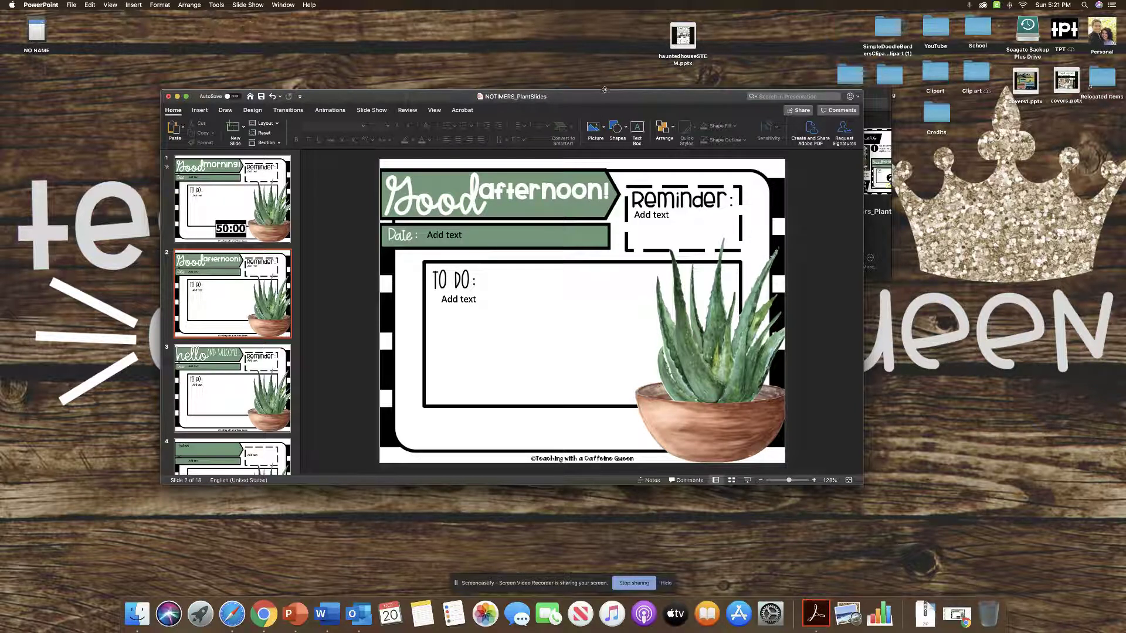
click(886, 234)
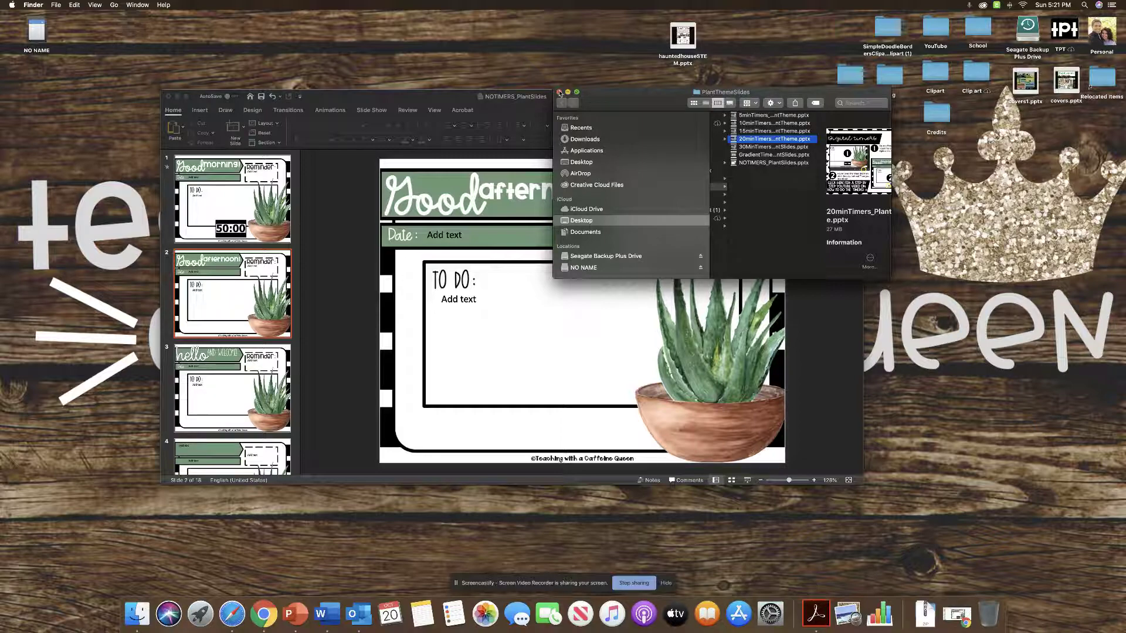